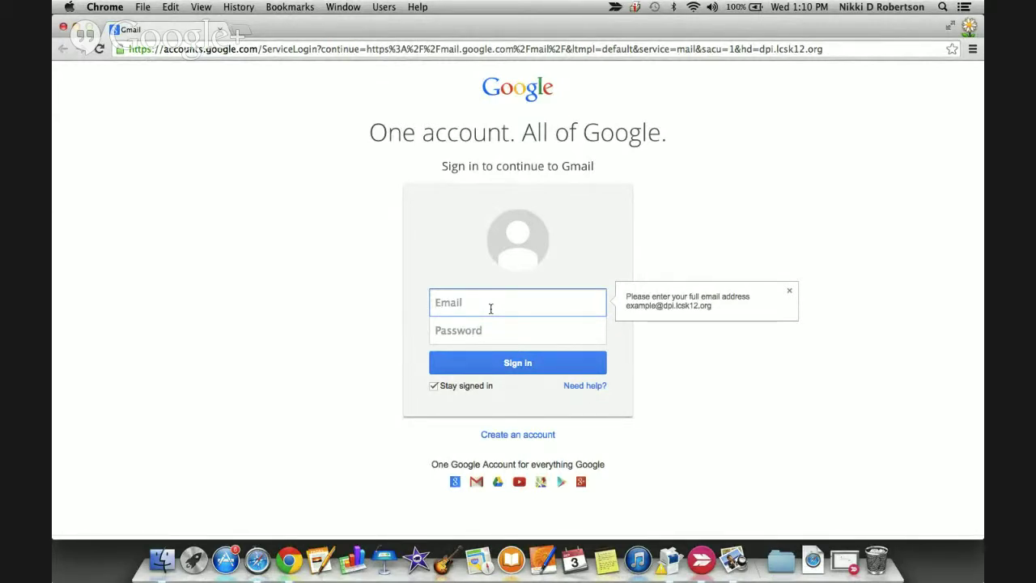
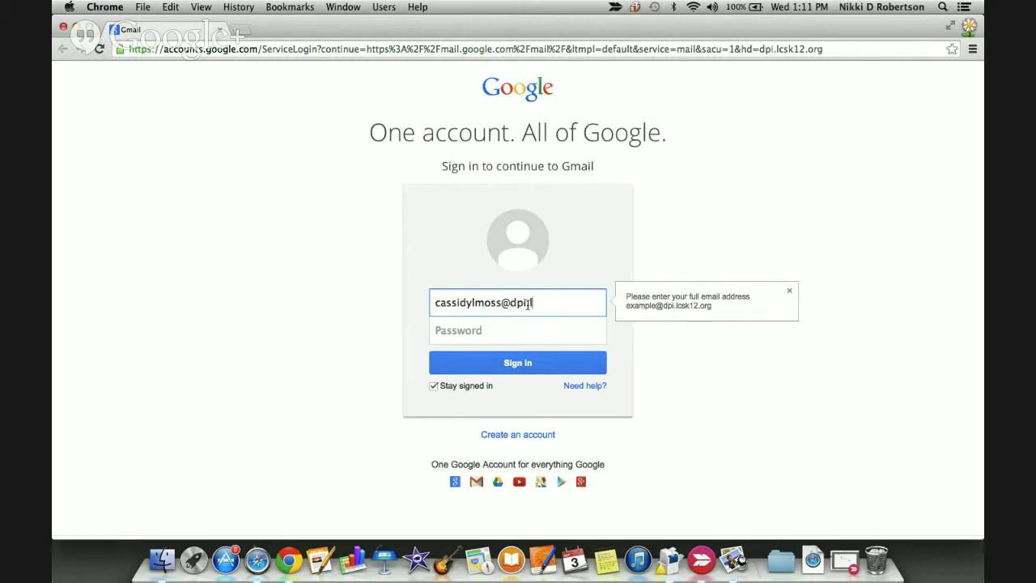
# Enter the default password, turn off Stay signed in, and sign in.
pyautogui.click(493, 328)
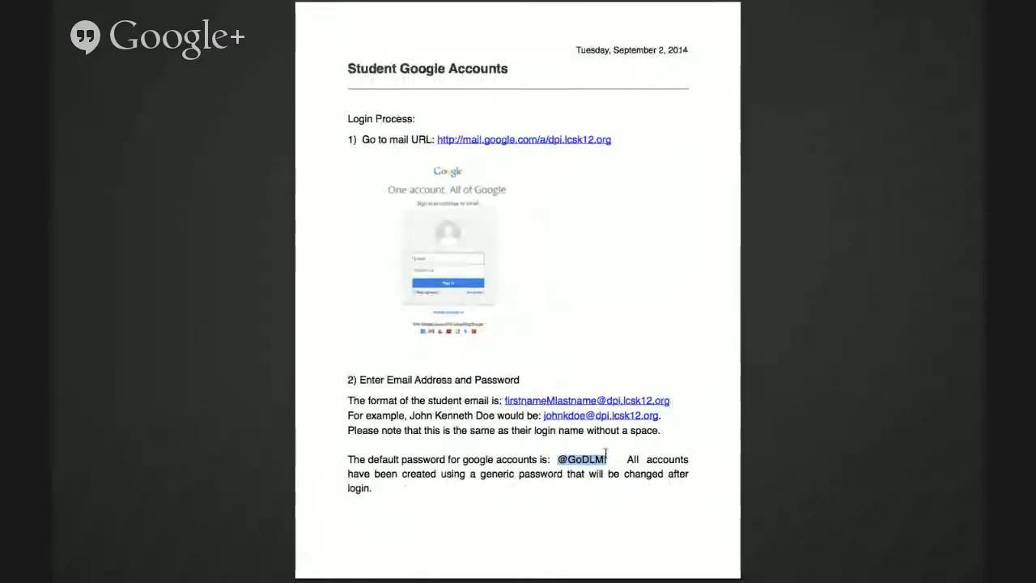
pyautogui.click(605, 455)
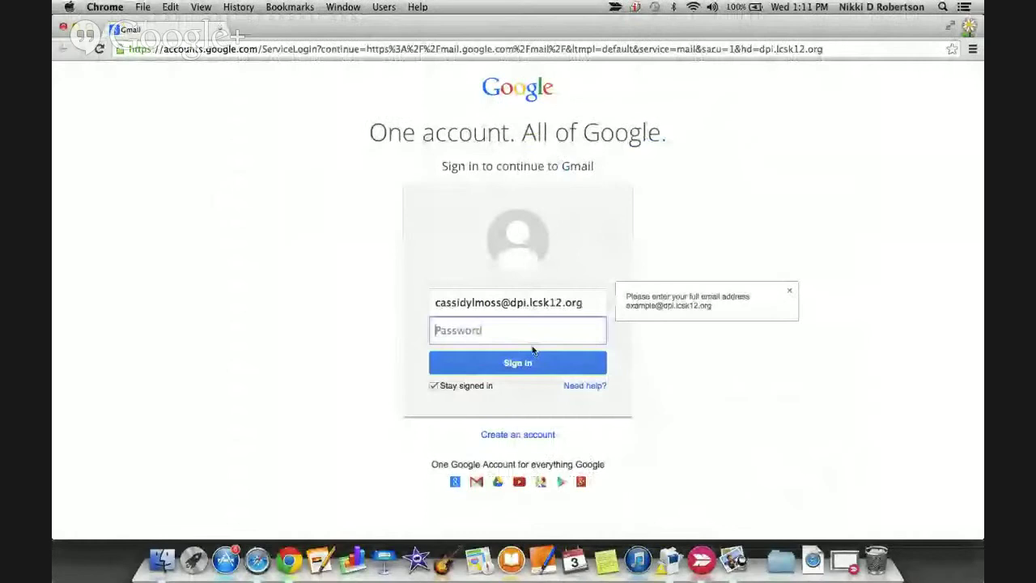
pyautogui.click(527, 330)
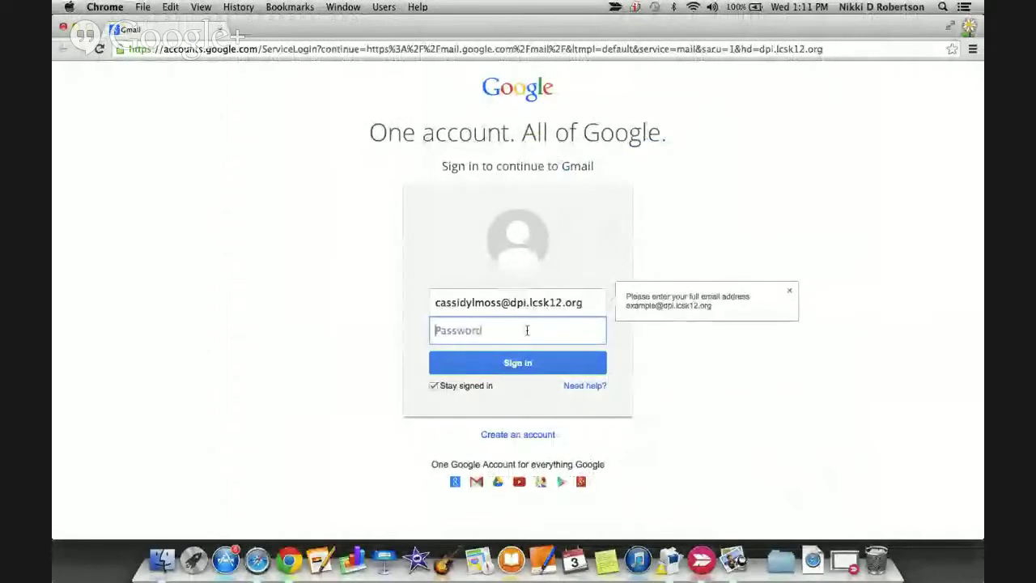
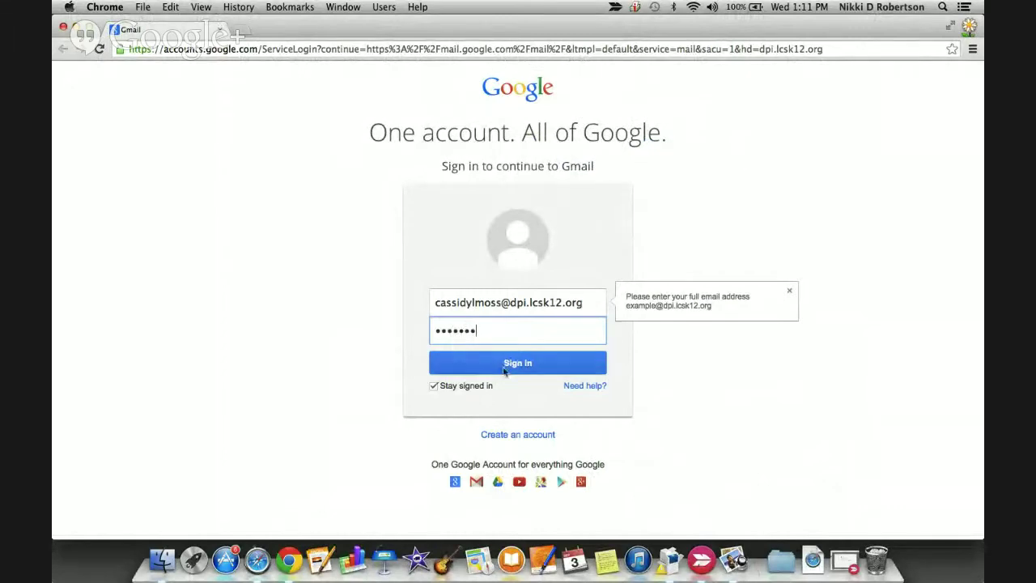
pyautogui.click(434, 386)
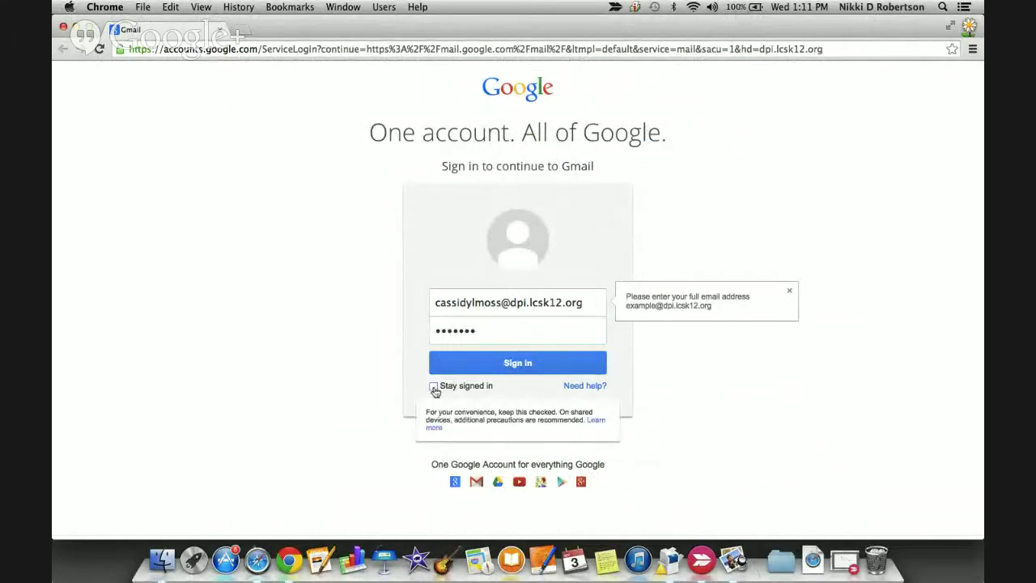
pyautogui.click(527, 367)
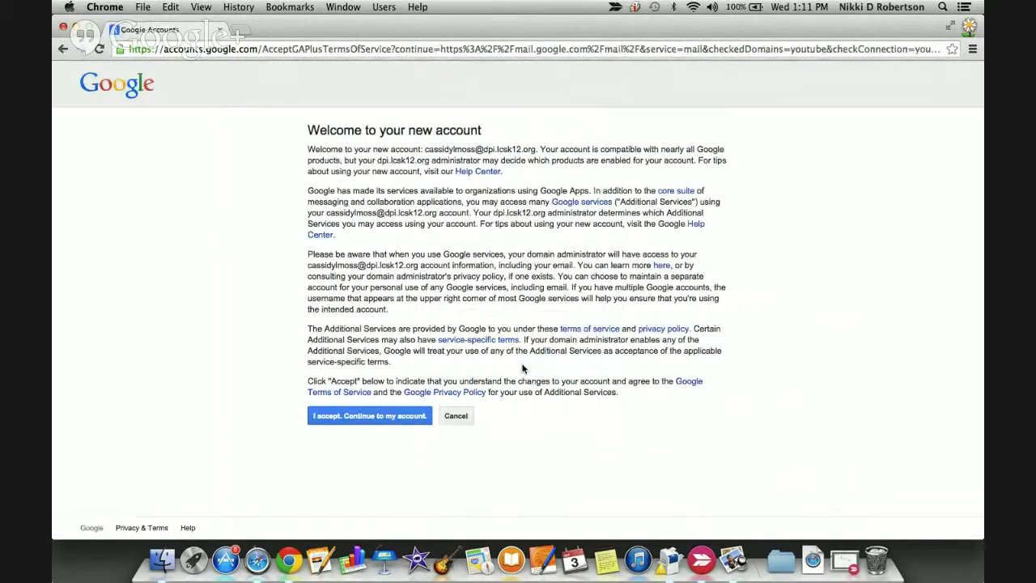
# Accept the 'Welcome to your new account' terms and continue to the account.
pyautogui.click(348, 416)
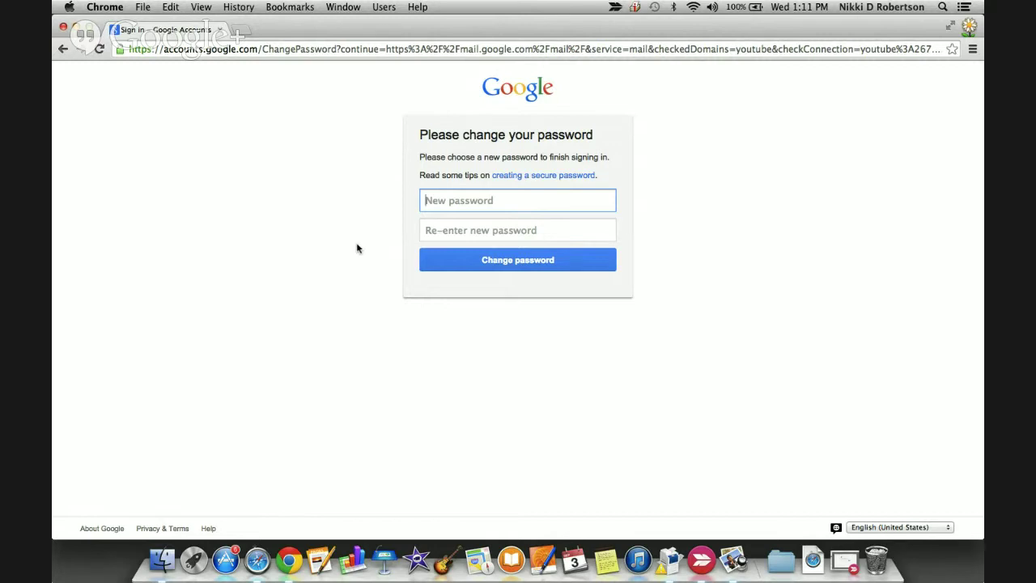
# Enter and confirm a new account password, then save it to reach the Gmail inbox.
pyautogui.write('••')
pyautogui.click(444, 230)
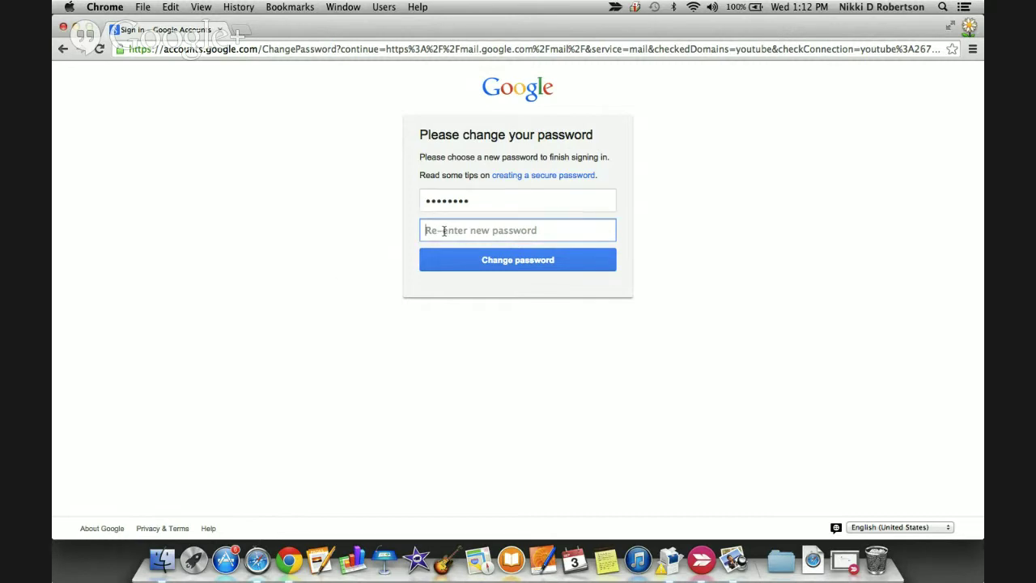
pyautogui.write('•')
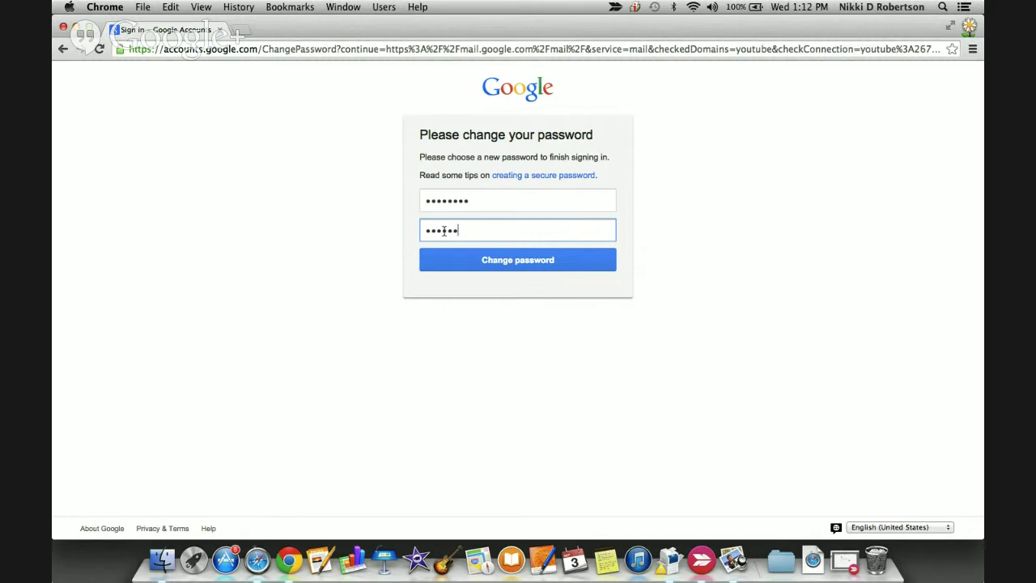
pyautogui.click(486, 259)
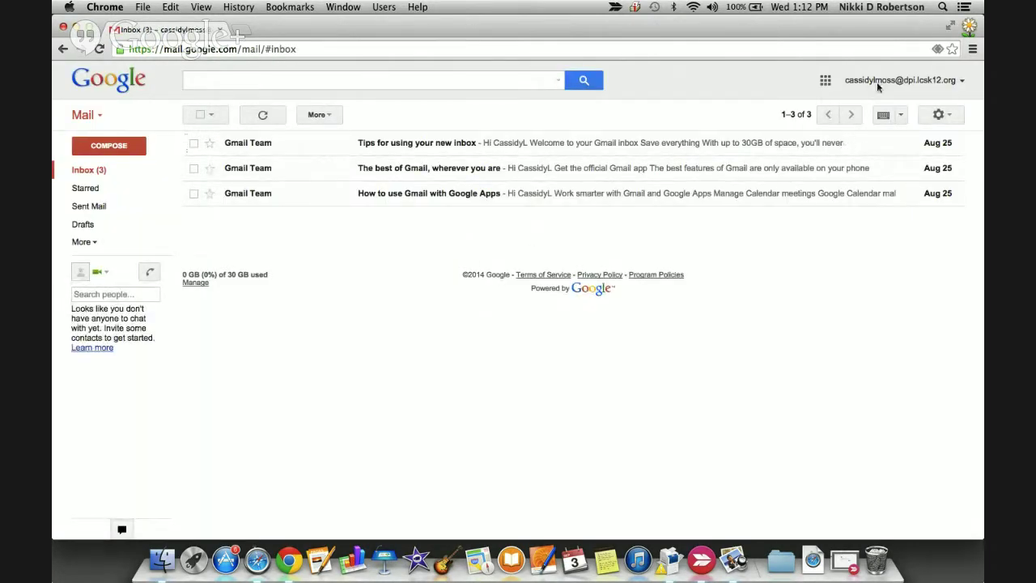
# Launch Google Drive from the Google apps grid in Gmail.
pyautogui.click(825, 83)
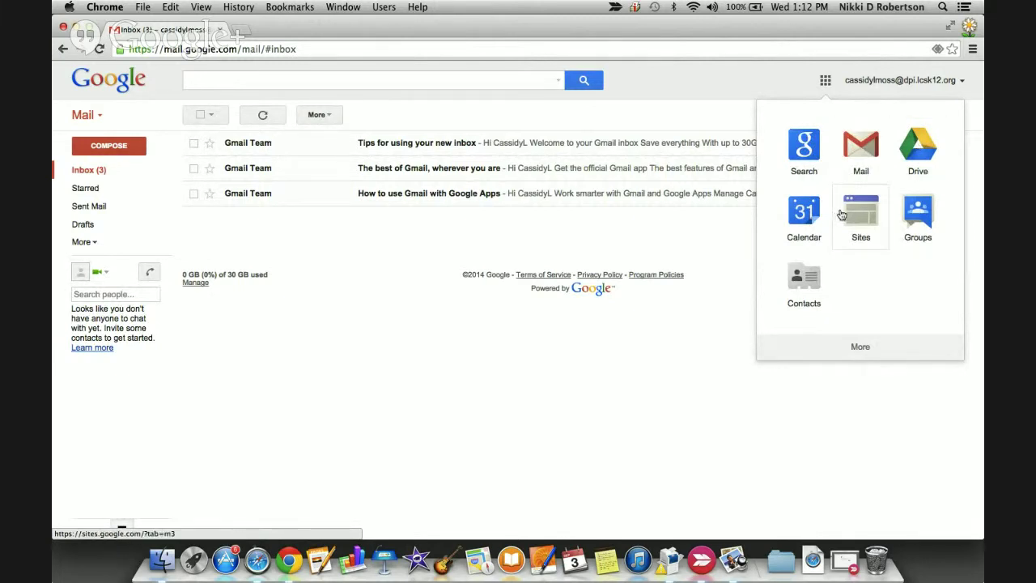
pyautogui.click(919, 144)
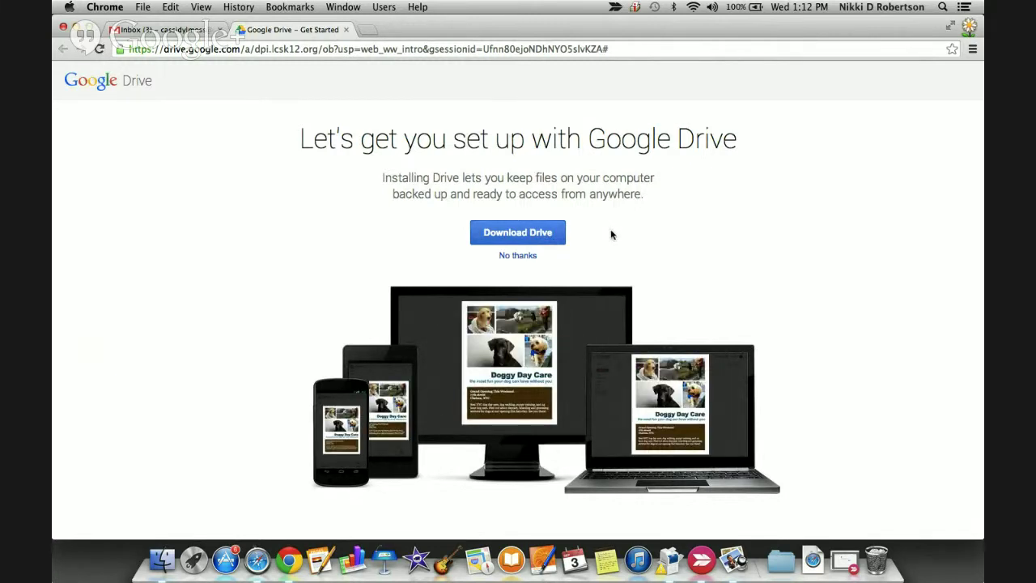
# Decline the Drive desktop download, dismiss the 'Try the new Drive' notice, and open a new tab.
pyautogui.click(518, 256)
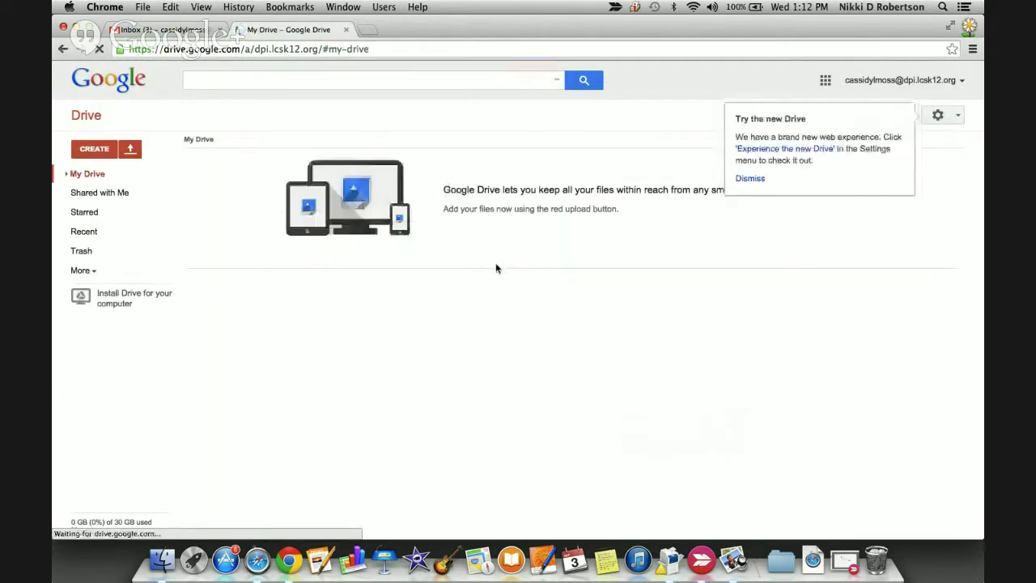
pyautogui.click(749, 178)
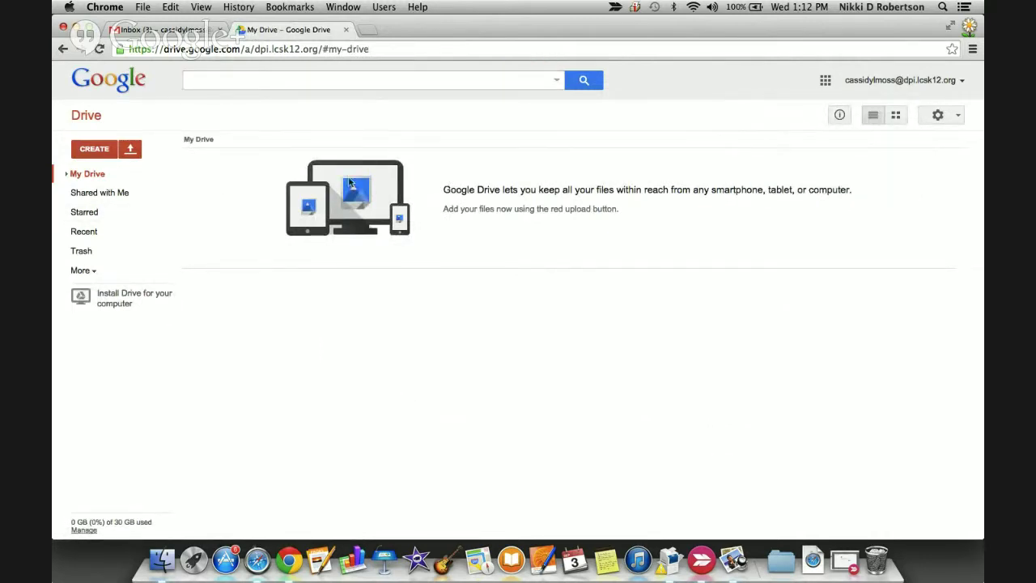
pyautogui.click(369, 31)
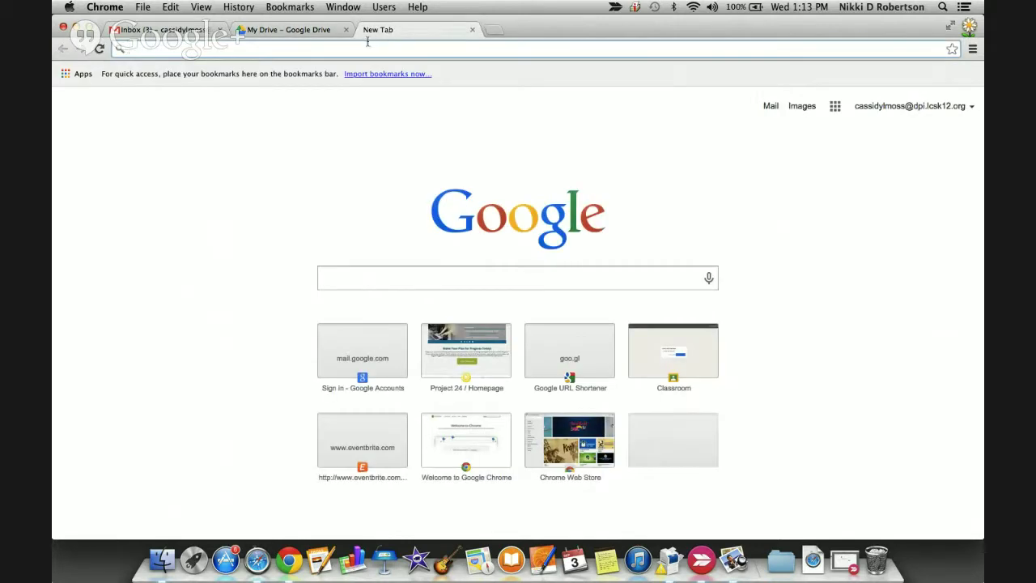
# Search 'google classroom', go to Classroom via Introducing Classroom, and scroll to the Student/Teacher choice.
pyautogui.write('google class')
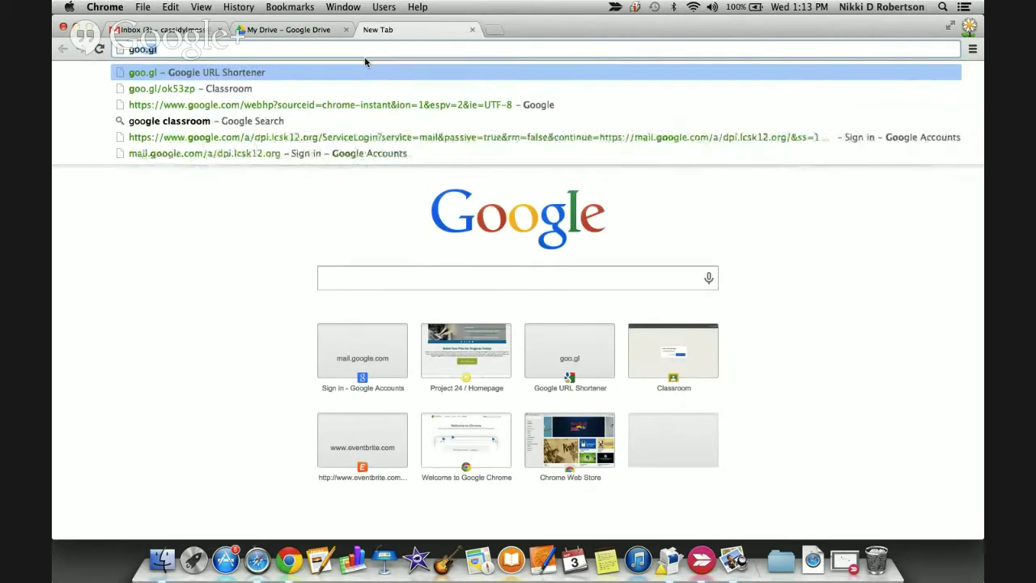
pyautogui.write('room')
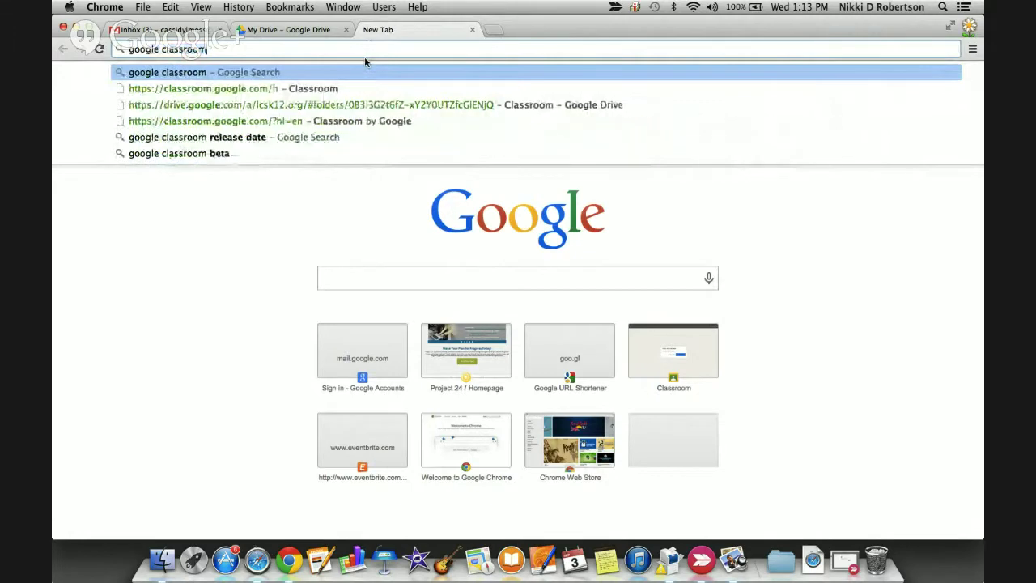
pyautogui.press('Return')
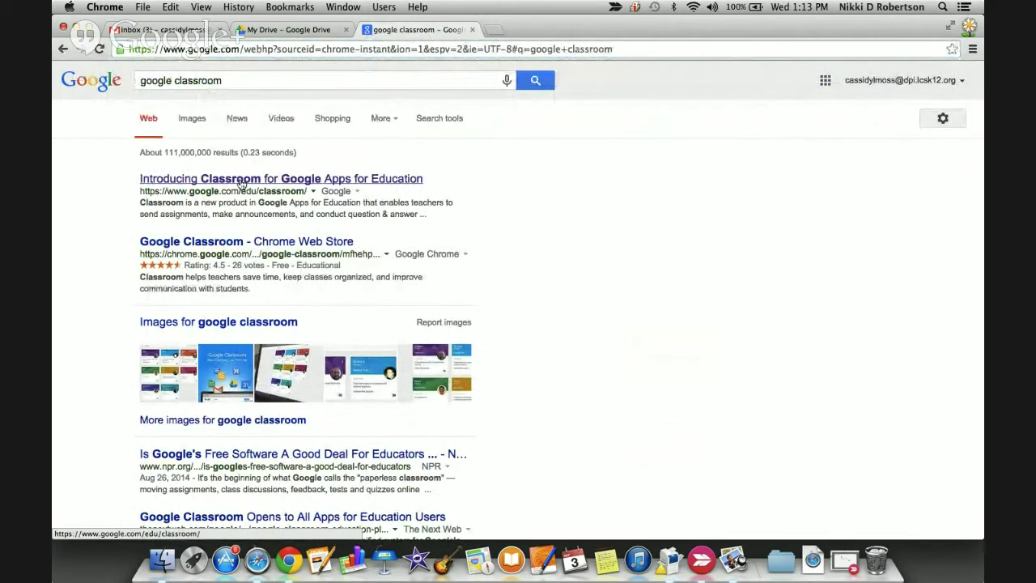
pyautogui.click(241, 180)
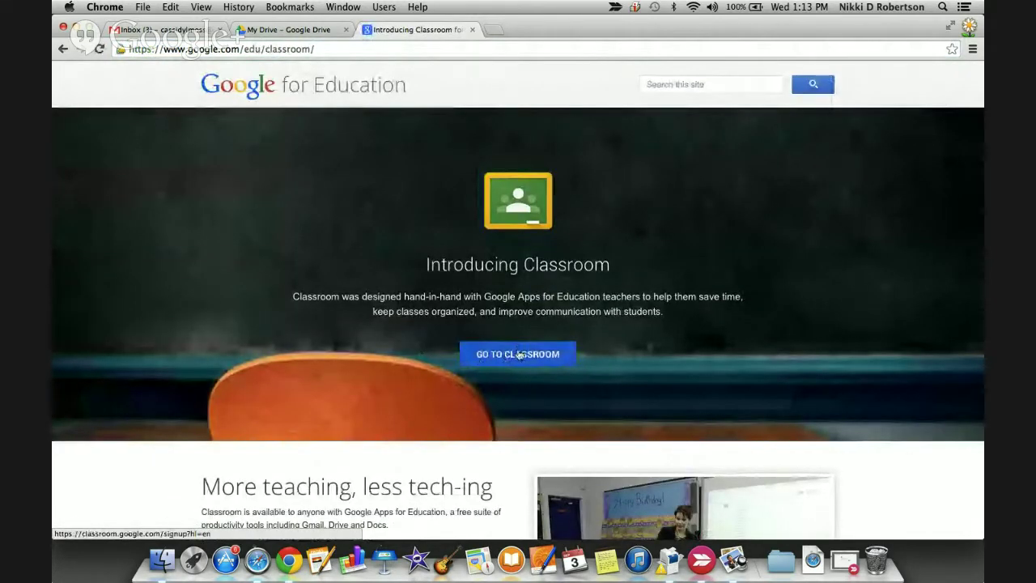
pyautogui.click(524, 357)
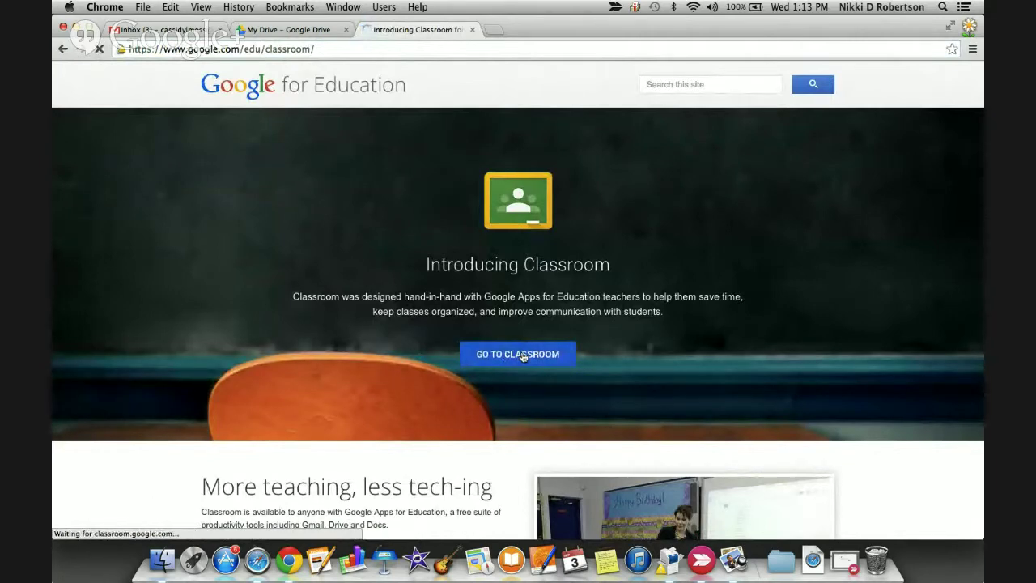
pyautogui.scroll(-3, 521, 359)
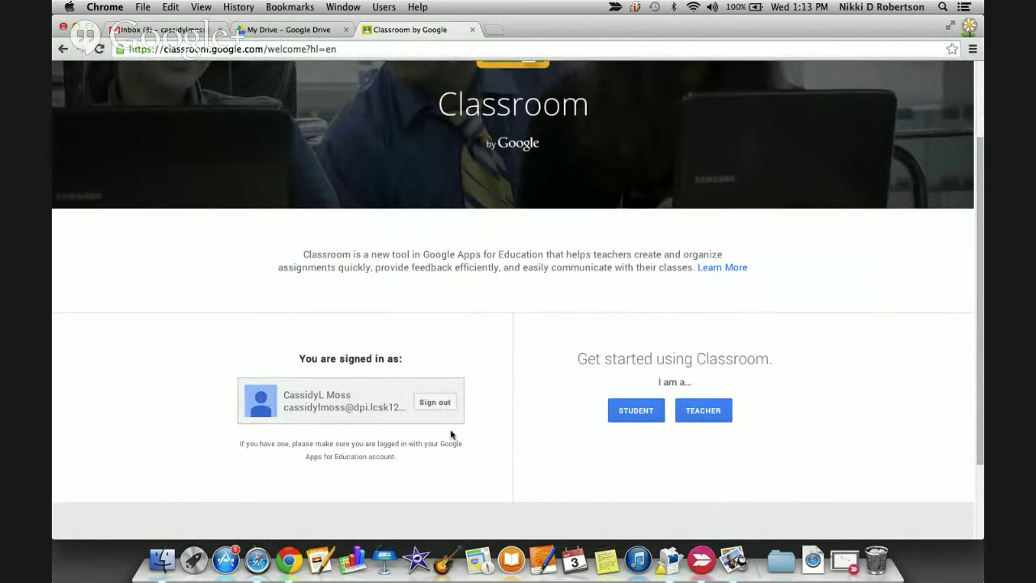
# Sign up as a STUDENT and bring up the 'Enter class code to join' dialog.
pyautogui.click(629, 413)
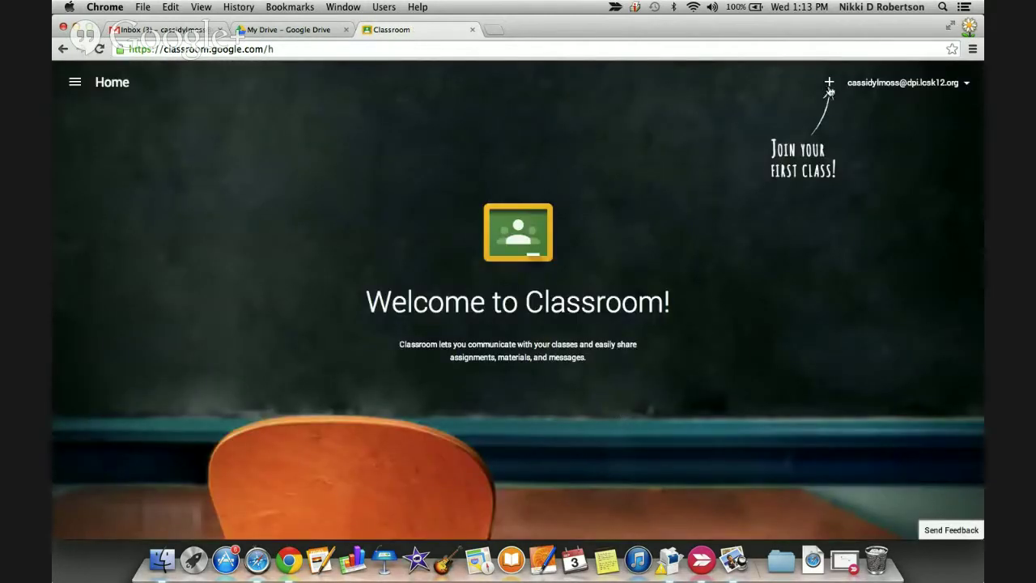
pyautogui.click(830, 85)
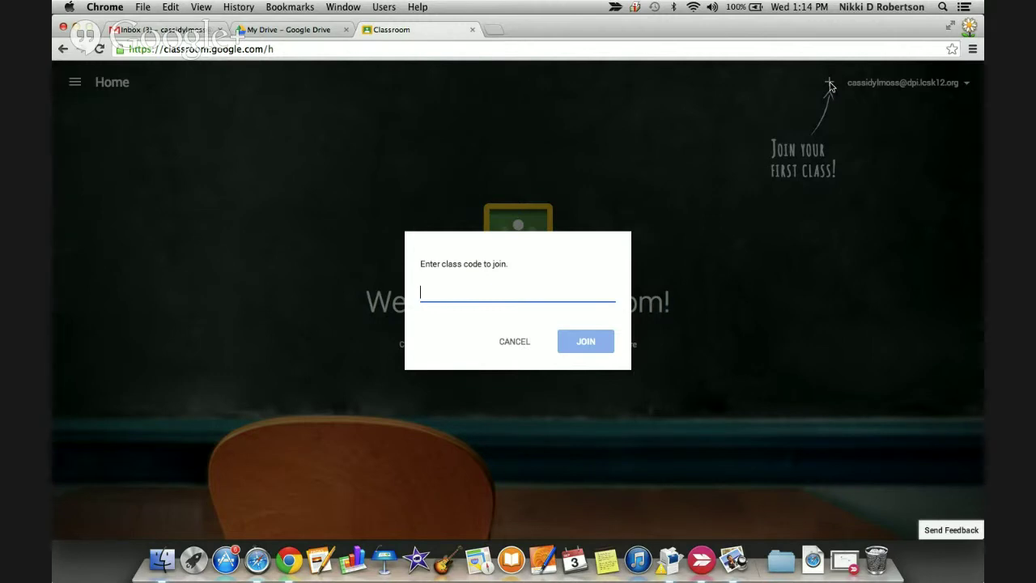
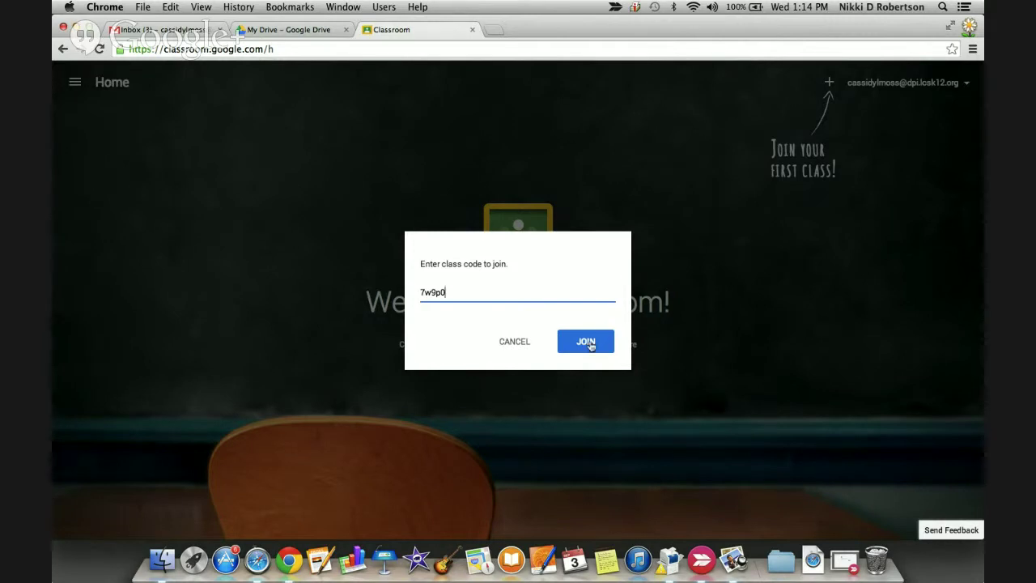
# Enter the teacher's class code and join the class.
pyautogui.click(590, 344)
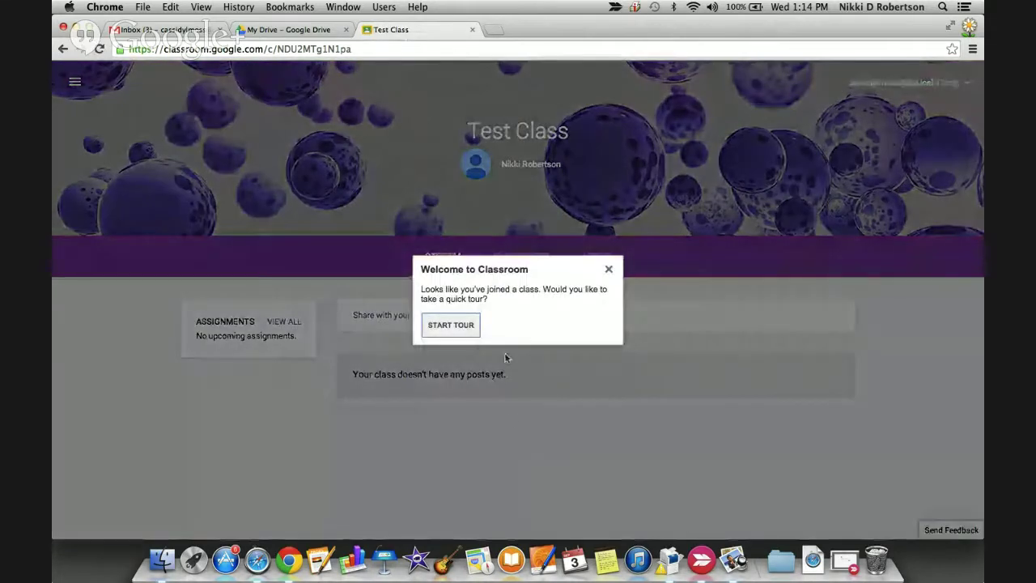
# Close the tour offer, view Test Class's CLASSMATES and ABOUT pages, then switch to My Drive.
pyautogui.click(610, 271)
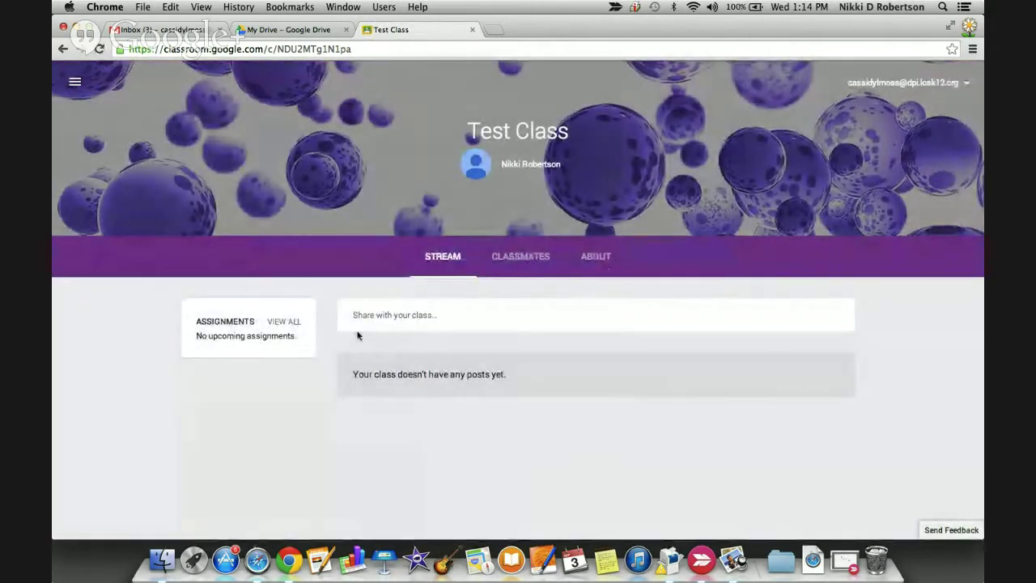
pyautogui.click(511, 257)
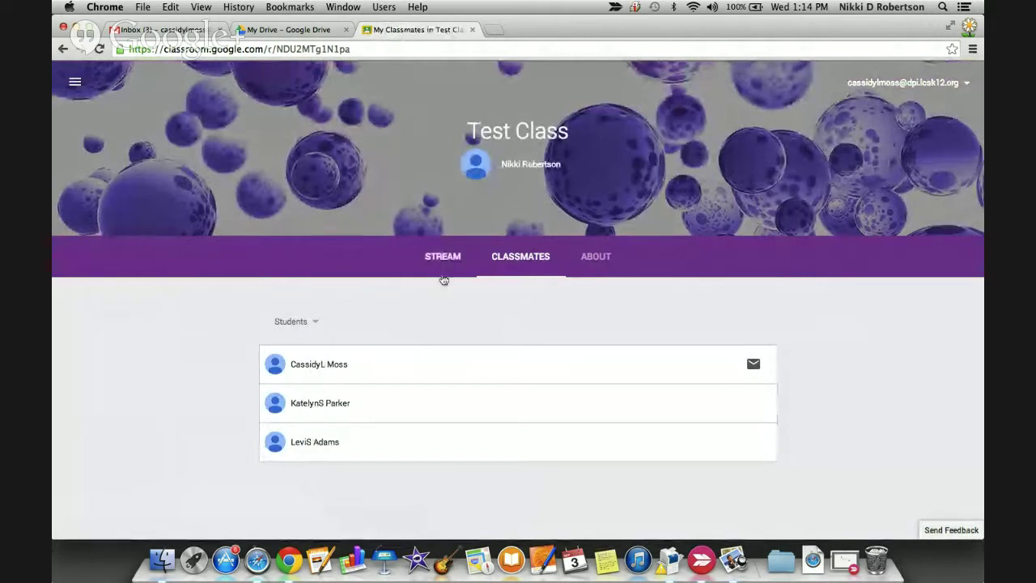
pyautogui.click(599, 257)
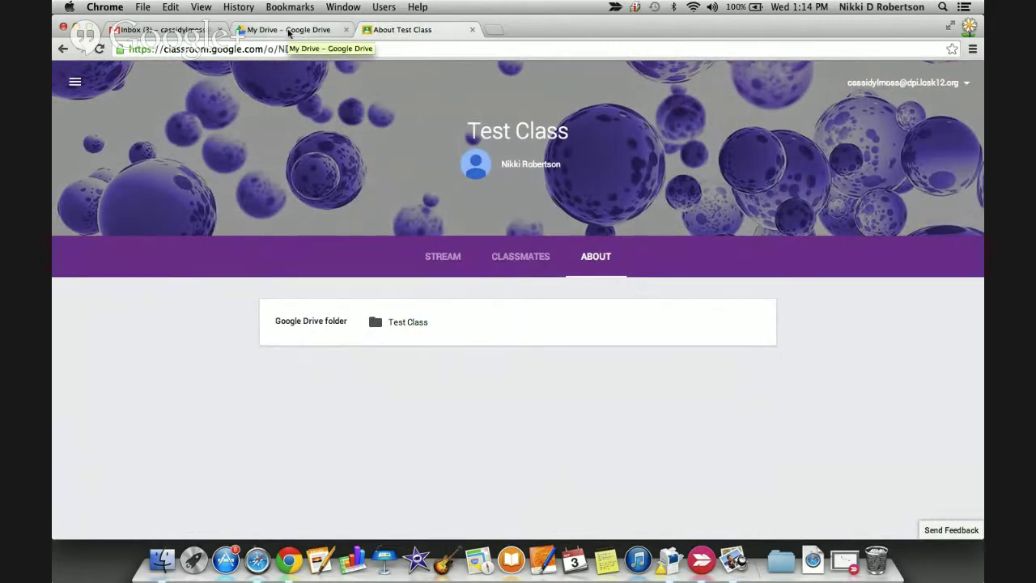
pyautogui.click(289, 30)
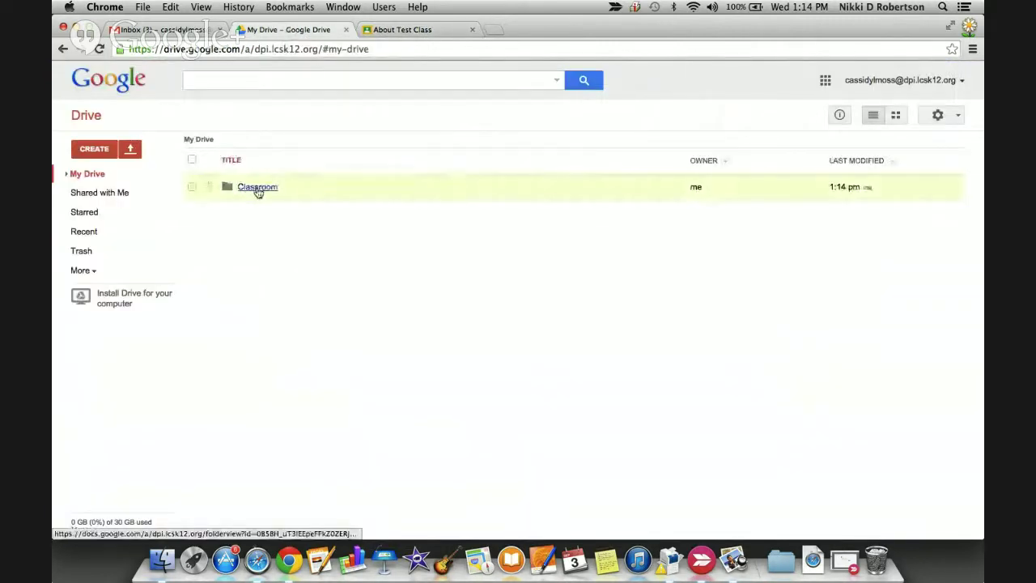
# Open My Drive › Classroom › Test Class, confirming the folder is empty, then collapse Classroom in the tree.
pyautogui.click(258, 188)
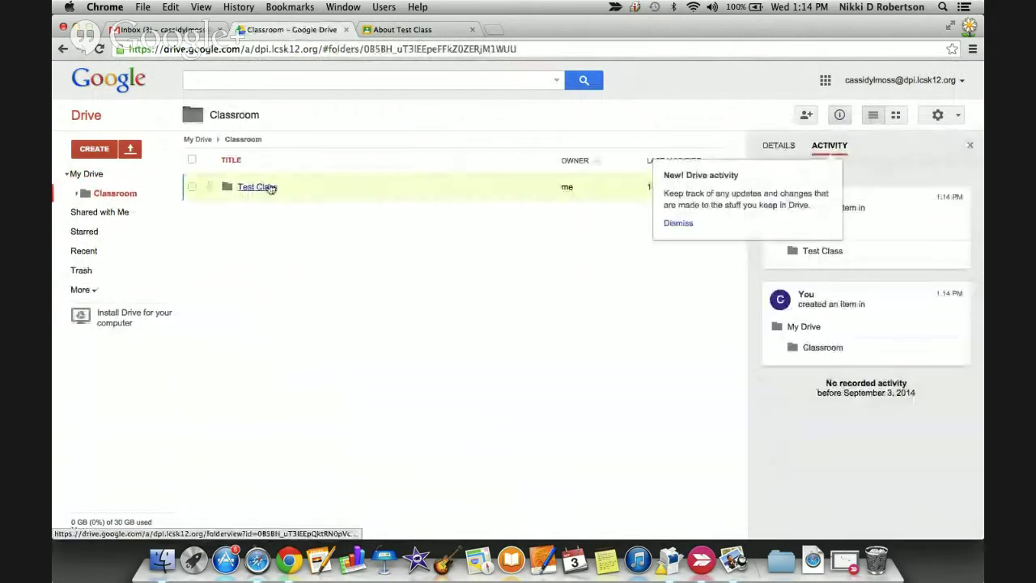
pyautogui.click(259, 188)
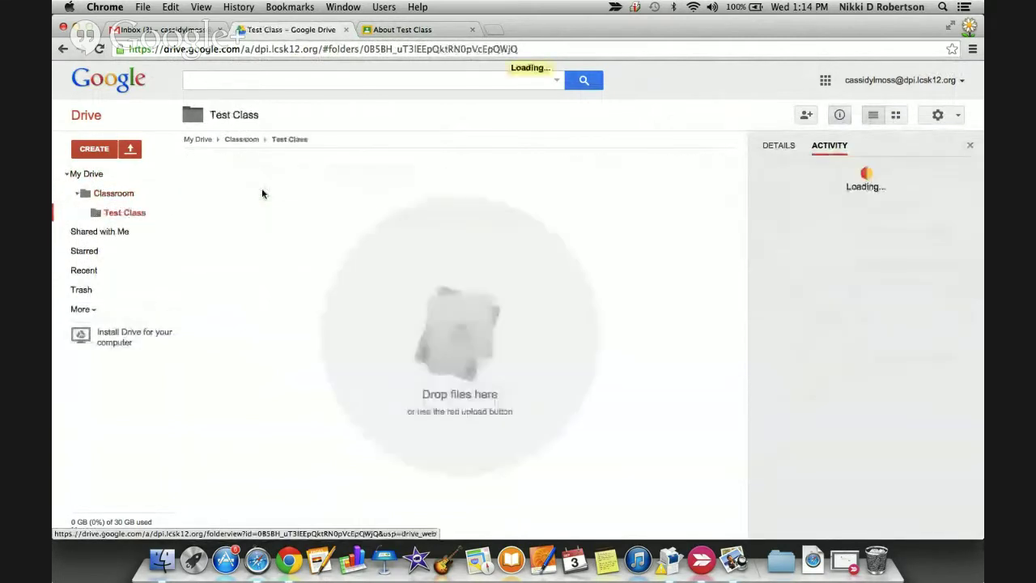
pyautogui.click(134, 215)
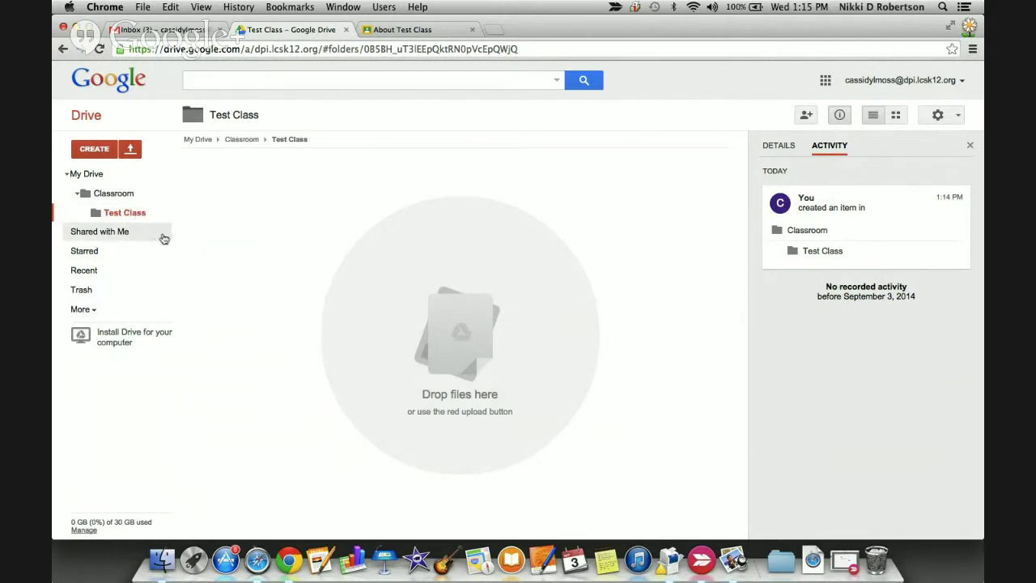
pyautogui.click(77, 194)
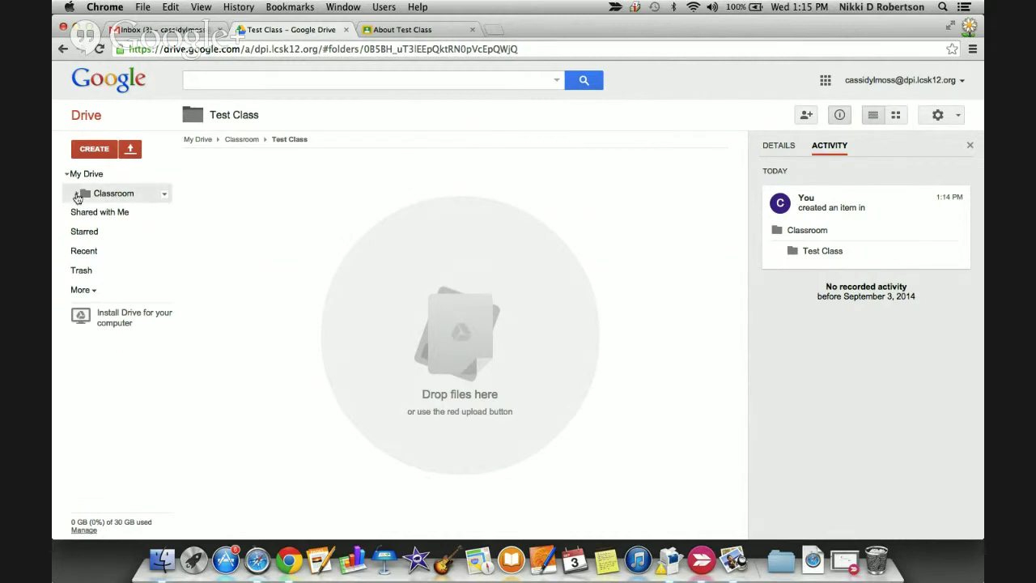
# Open the class Drive folder from the About Test Class page, dismiss the notice, and close that tab.
pyautogui.click(400, 30)
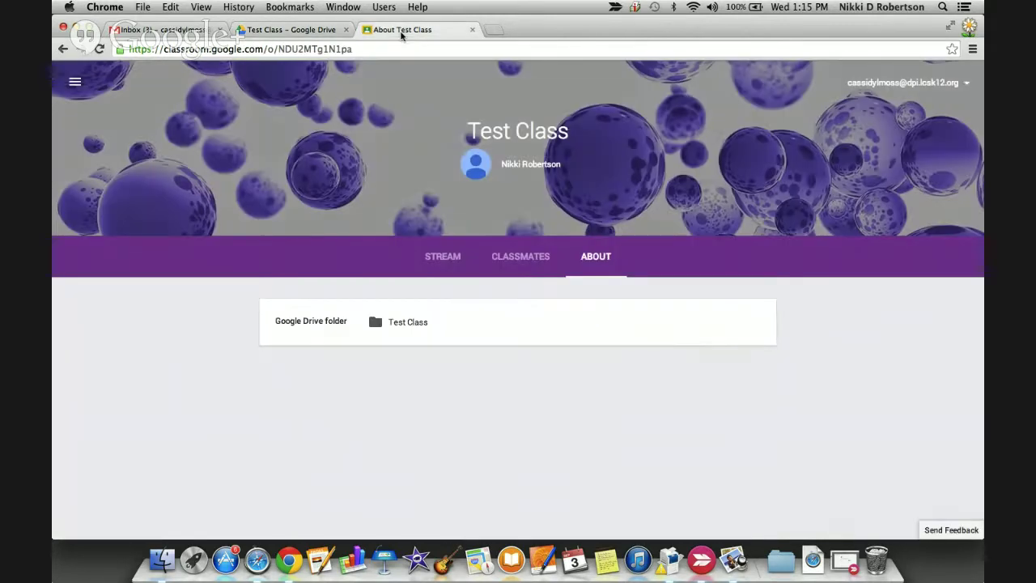
pyautogui.click(411, 323)
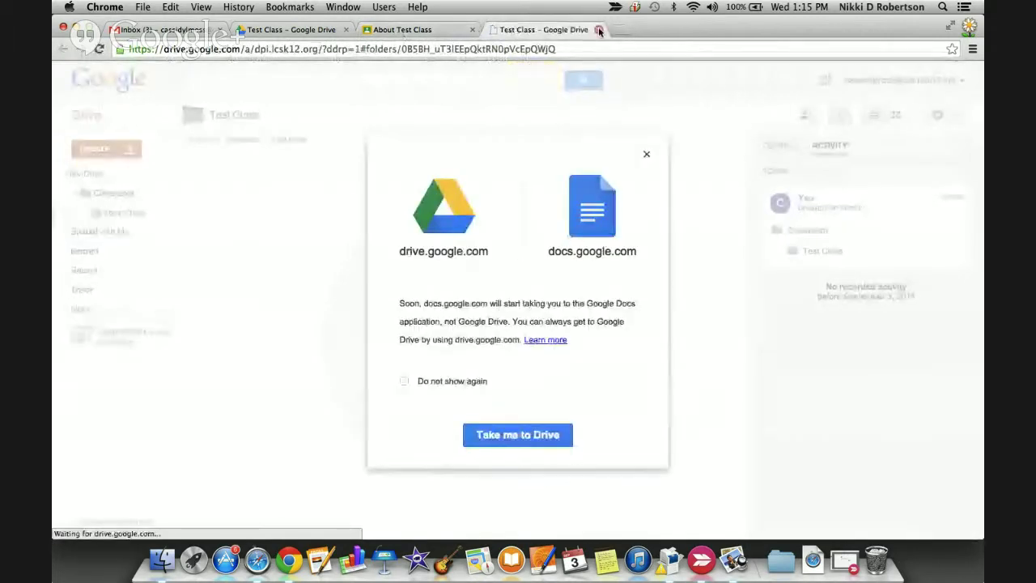
pyautogui.click(508, 434)
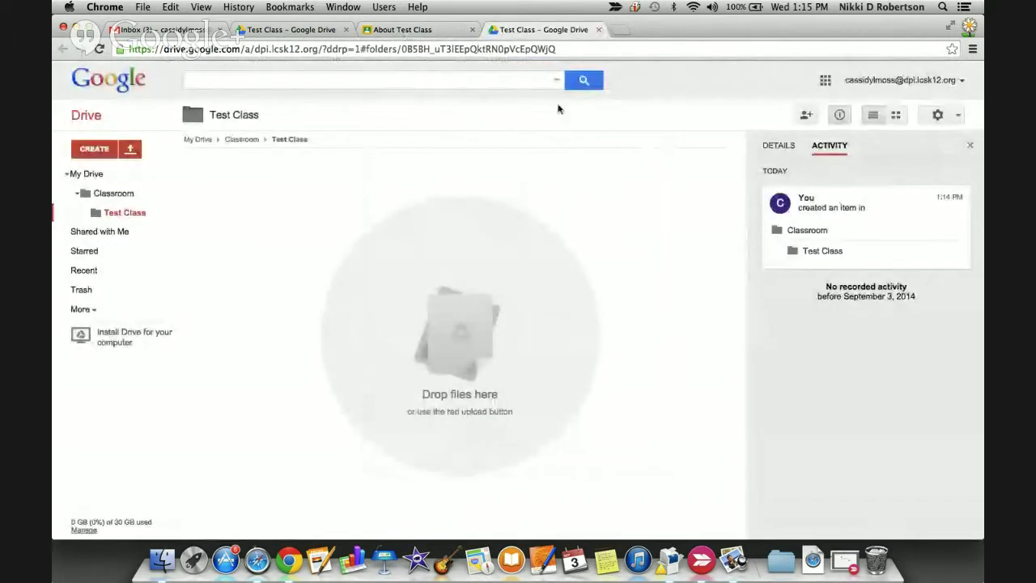
pyautogui.click(599, 30)
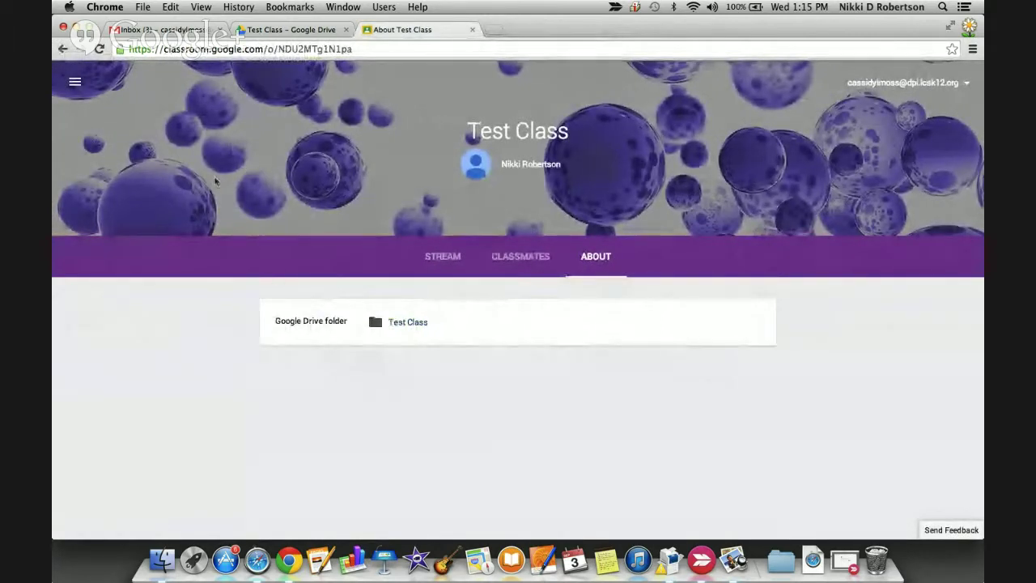
pyautogui.click(75, 82)
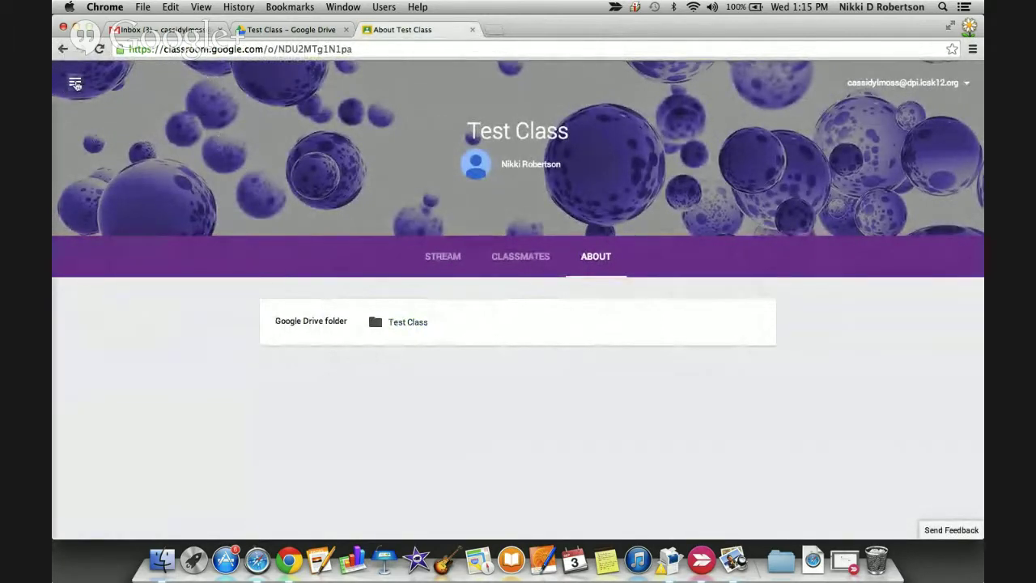
# Show the Test Class card on Classroom Home, dismiss the 'Class folder in Drive' tip, then return to Hangouts.
pyautogui.click(81, 80)
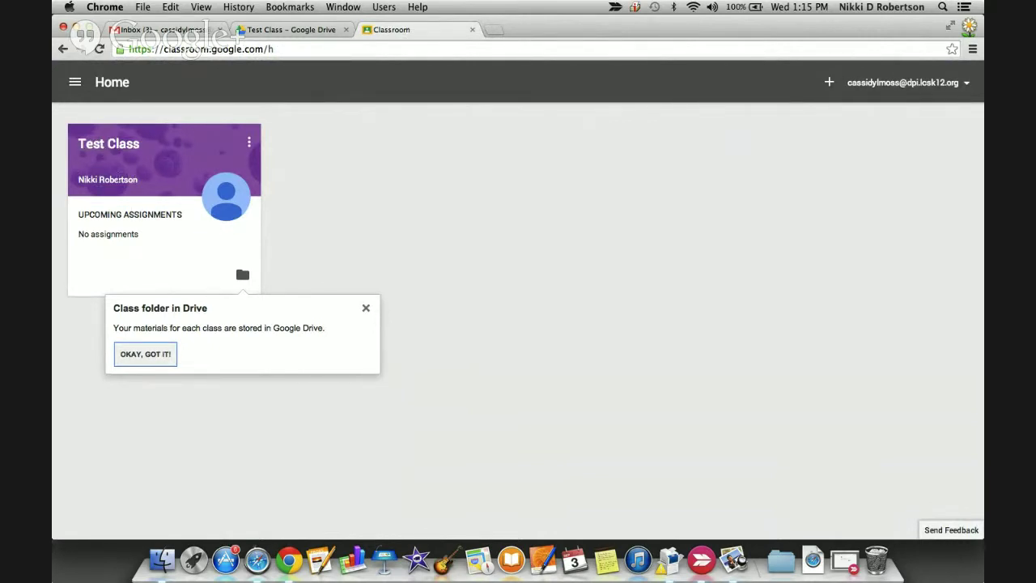
pyautogui.click(366, 308)
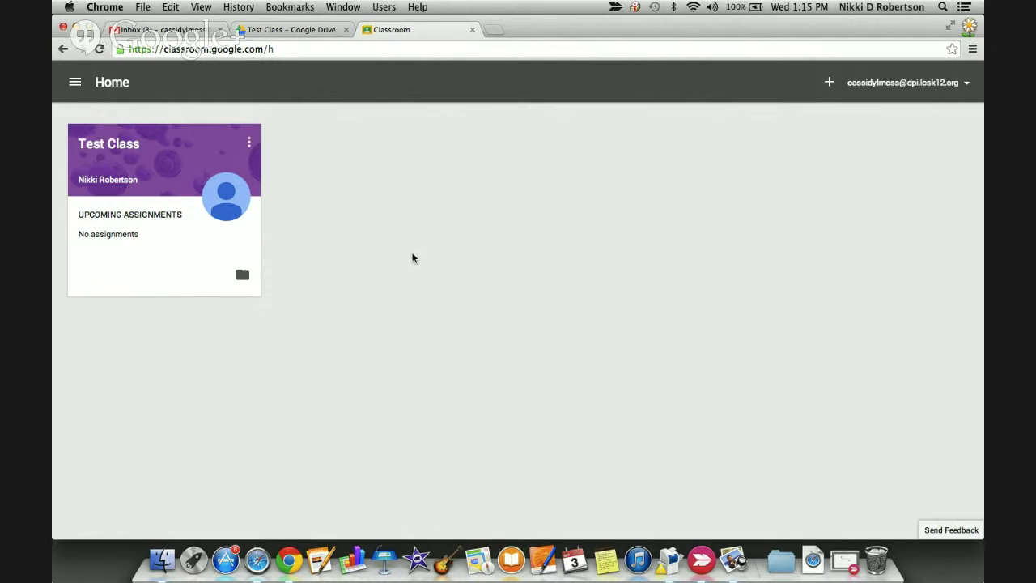
pyautogui.hotkey('ctrl', 'Right')
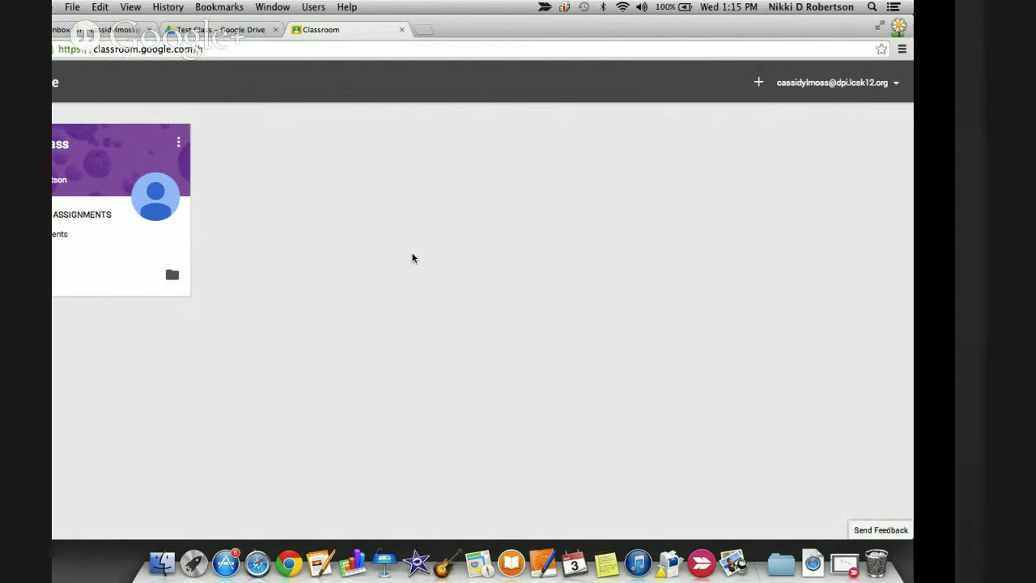